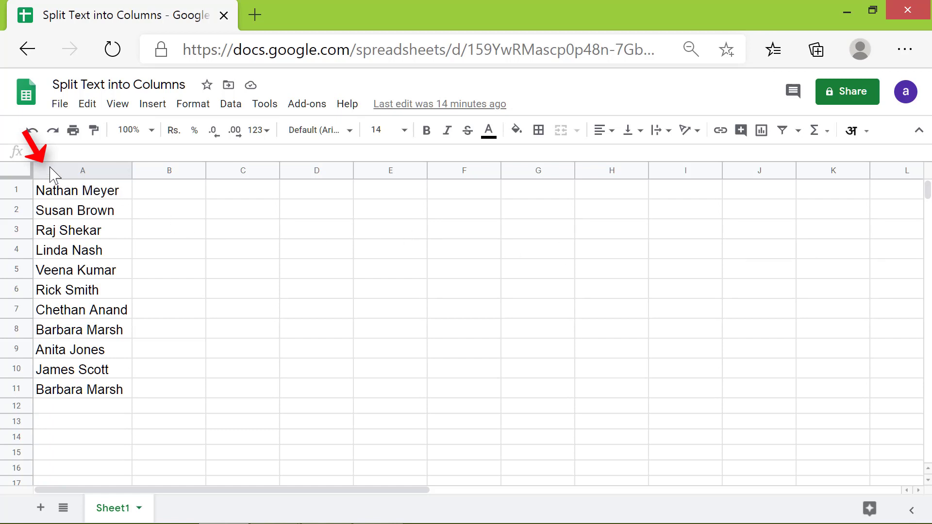
Step: Split column A's full names at the Space separator into first names and surnames
click(80, 170)
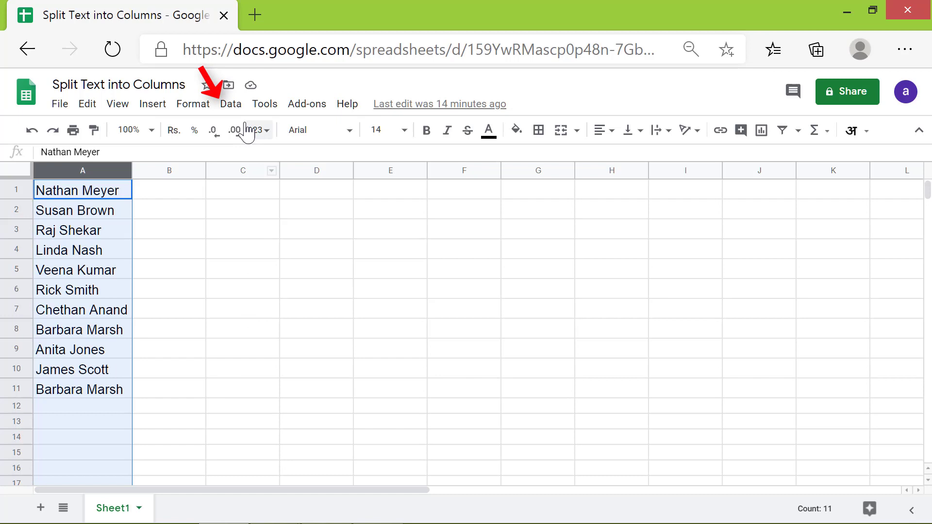
click(230, 104)
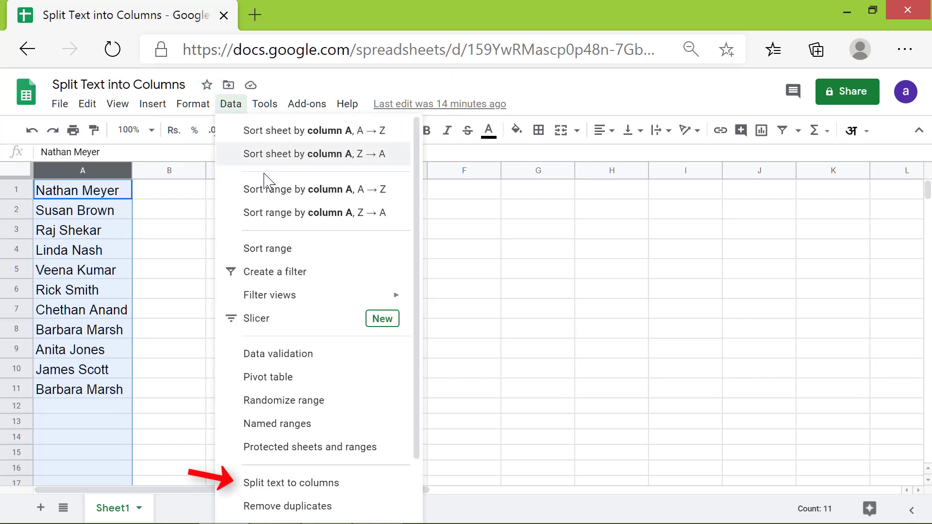
click(364, 484)
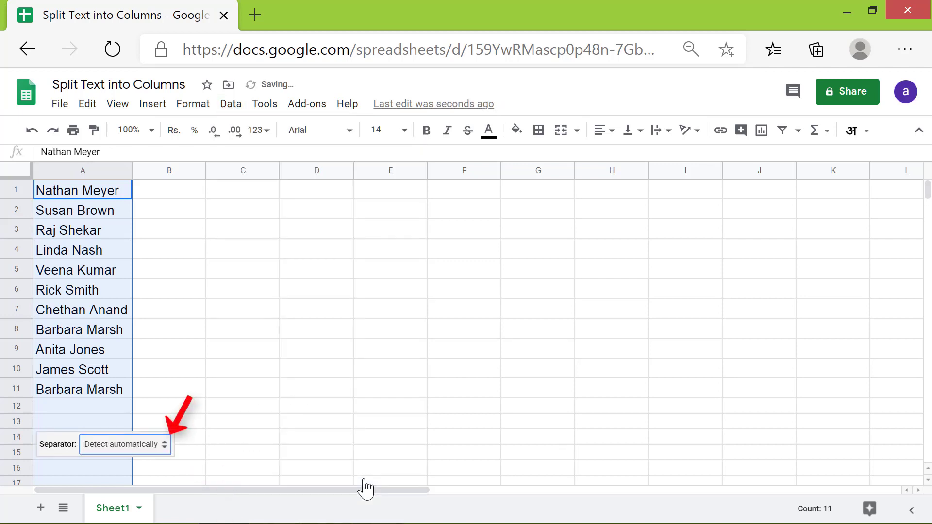
click(167, 445)
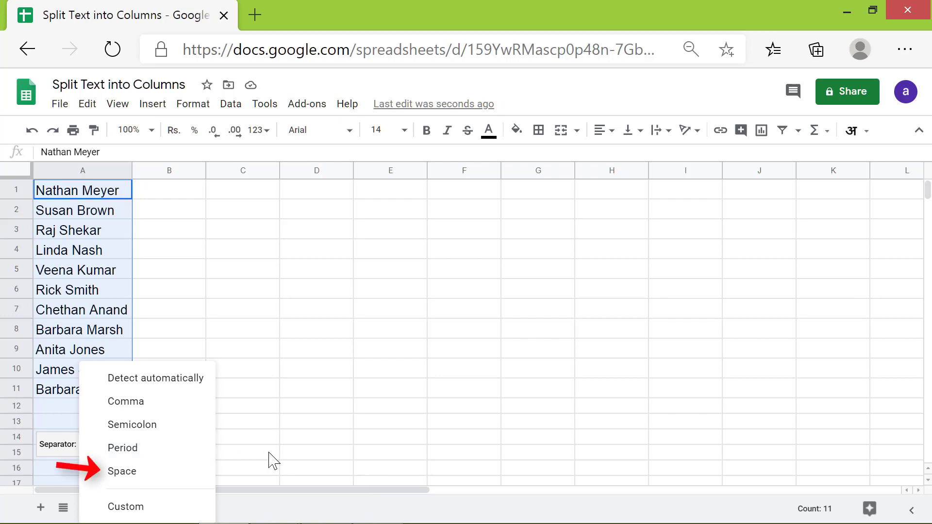
click(184, 476)
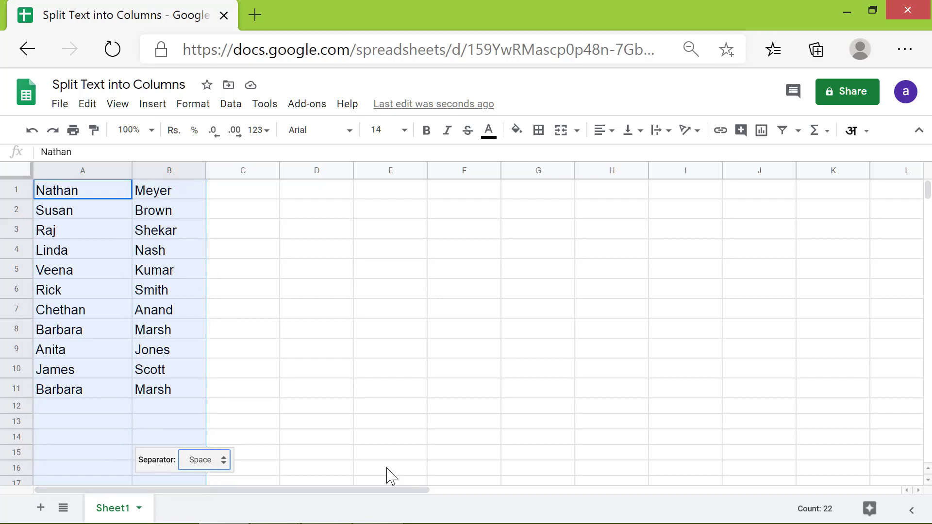
Step: Insert a blank row above the split names at row 1
click(388, 410)
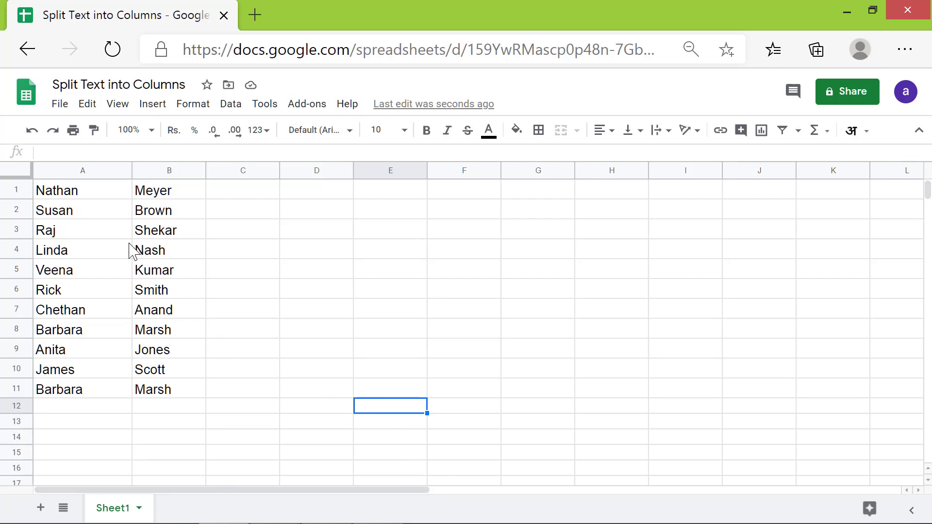
click(100, 193)
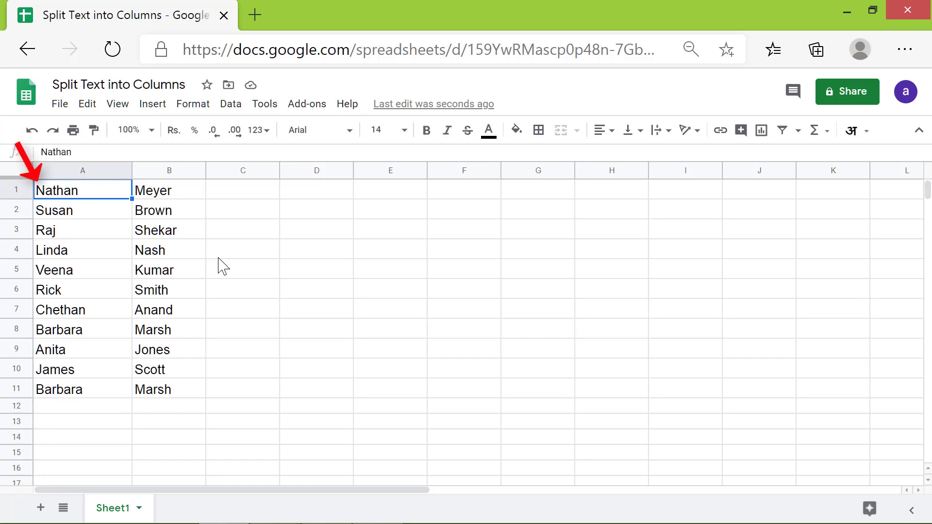
right_click(108, 199)
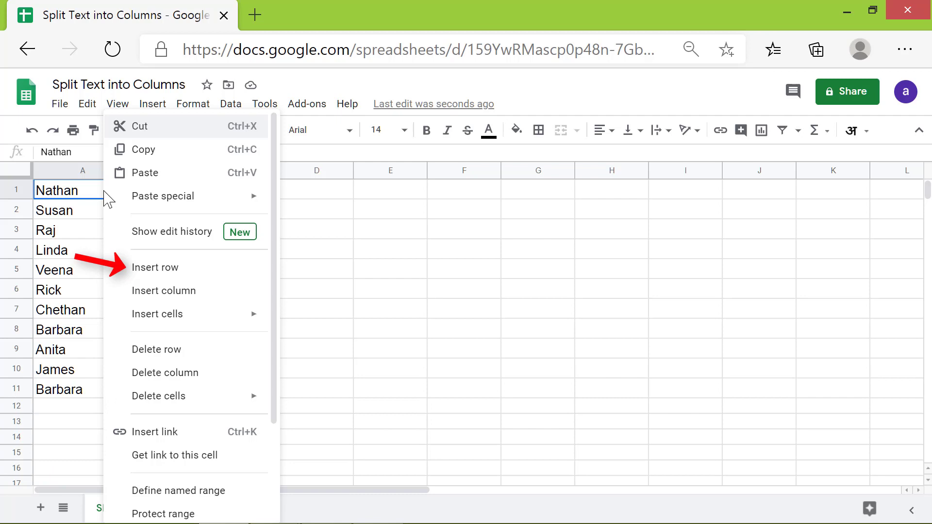
click(202, 268)
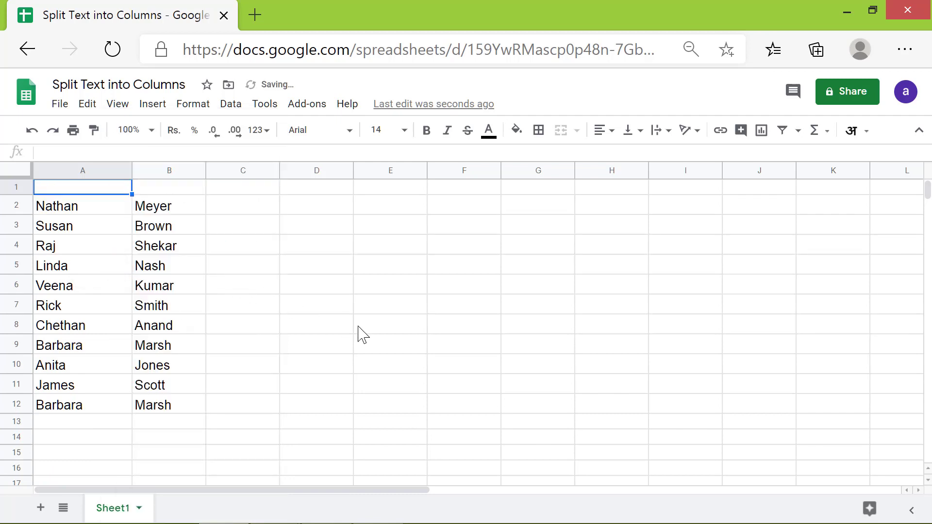
Step: Enter bold headings 'First Name' in A1 and 'Last Name' in B1
text(First Name)
key(Tab)
text(L)
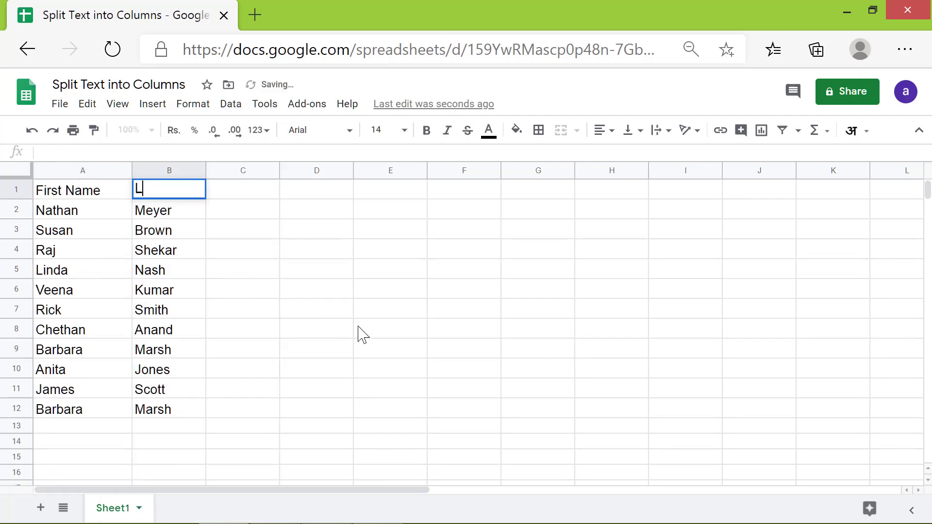
text(ast Name)
key(Tab)
drag(87, 194, 168, 196)
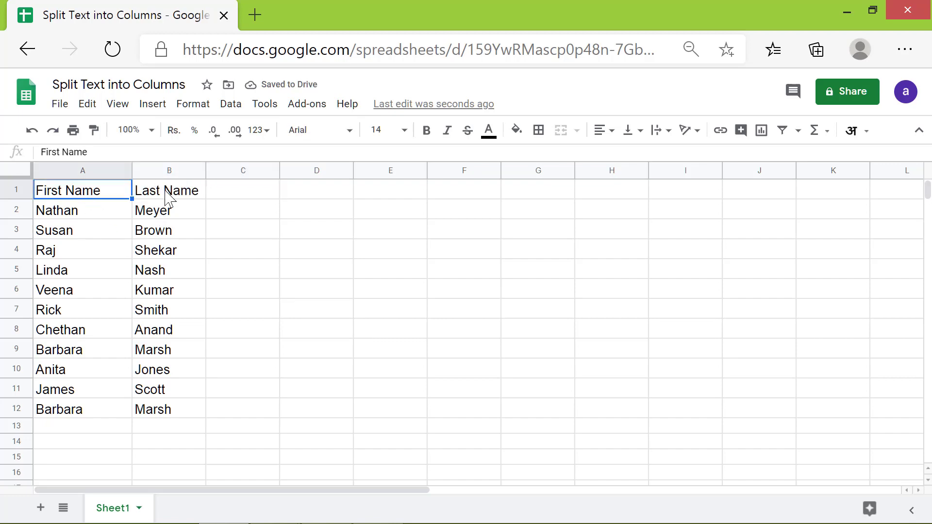
click(426, 130)
click(128, 441)
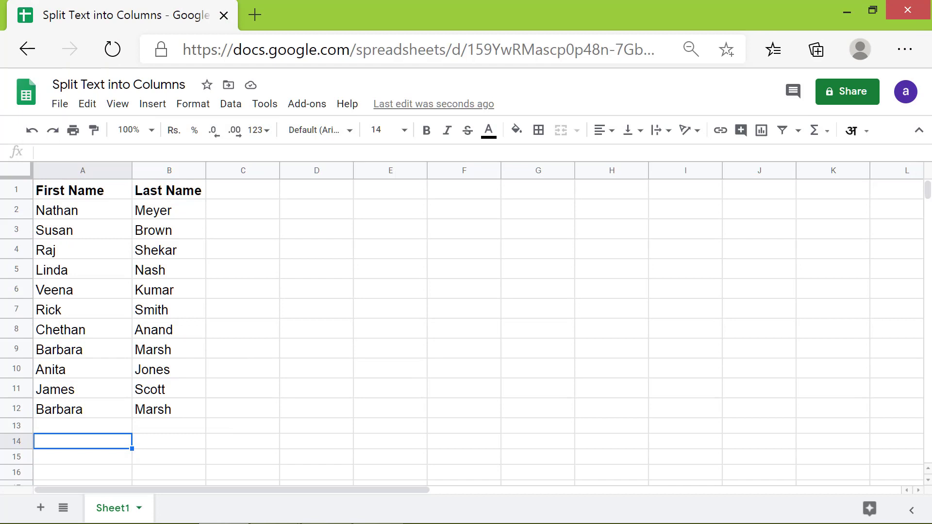
click(87, 214)
shift+click(174, 417)
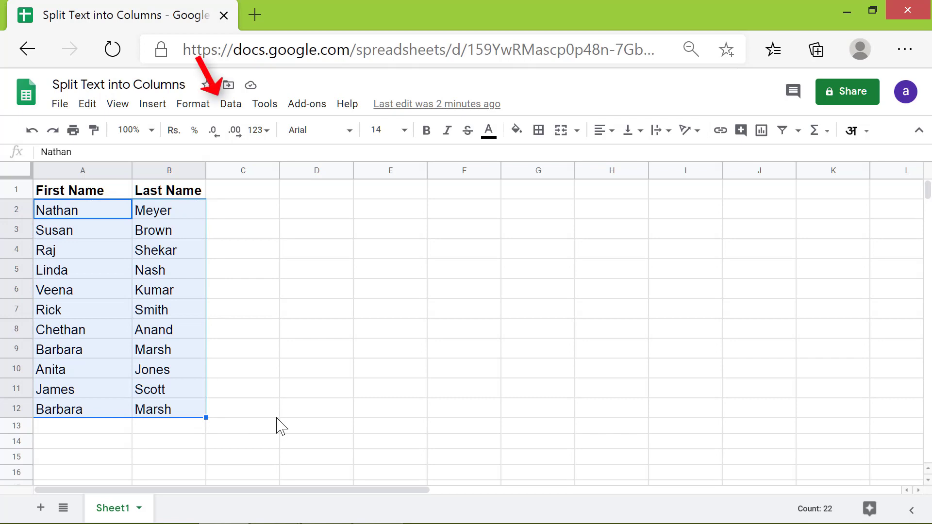
click(231, 105)
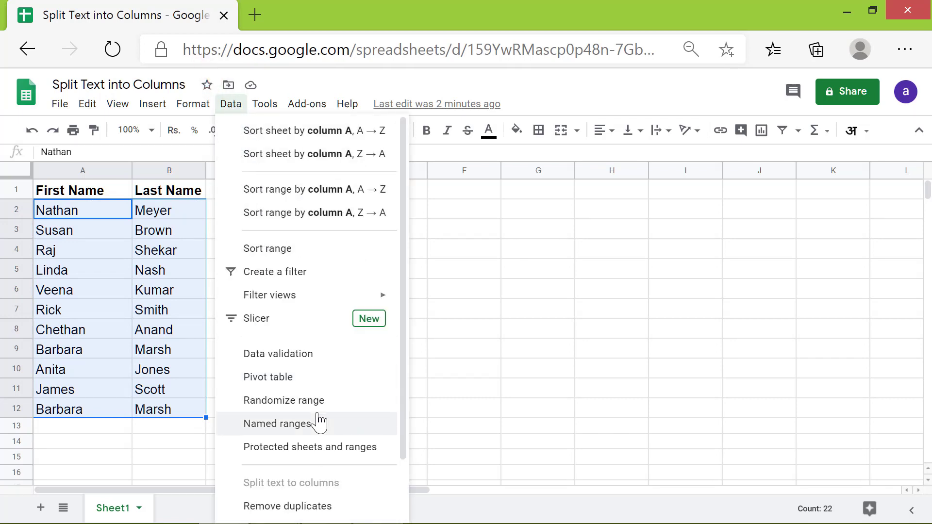
click(355, 509)
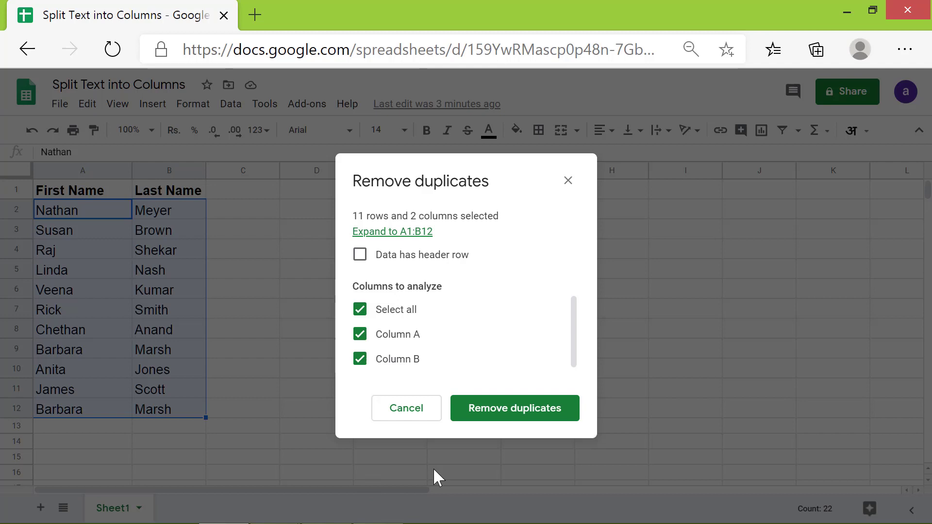
click(499, 411)
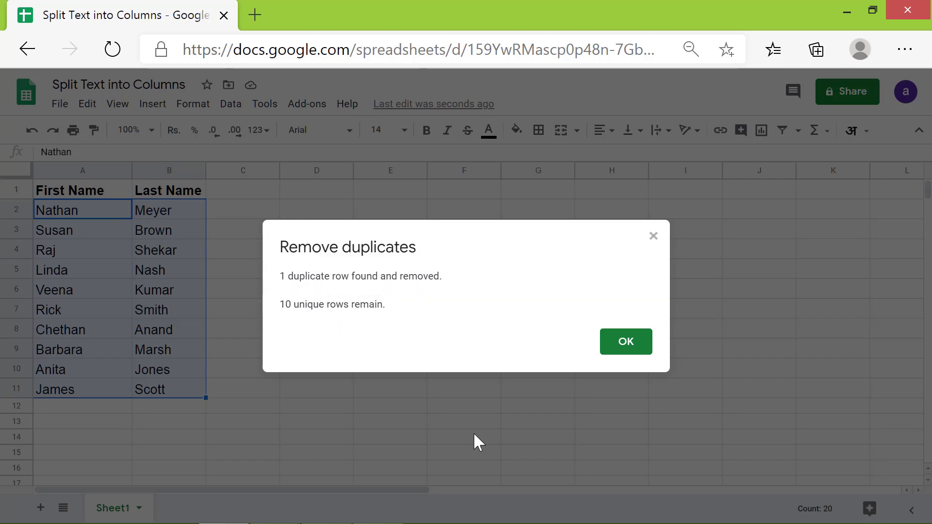
click(620, 346)
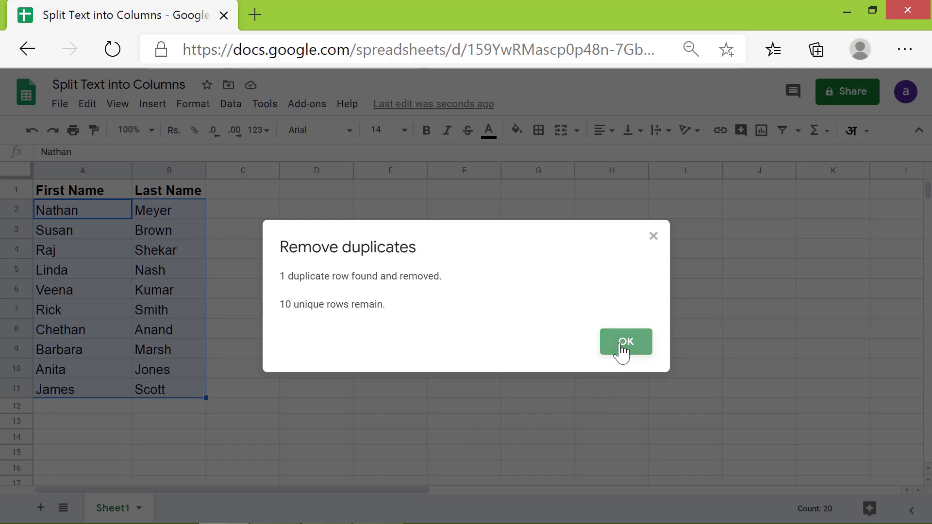
click(333, 429)
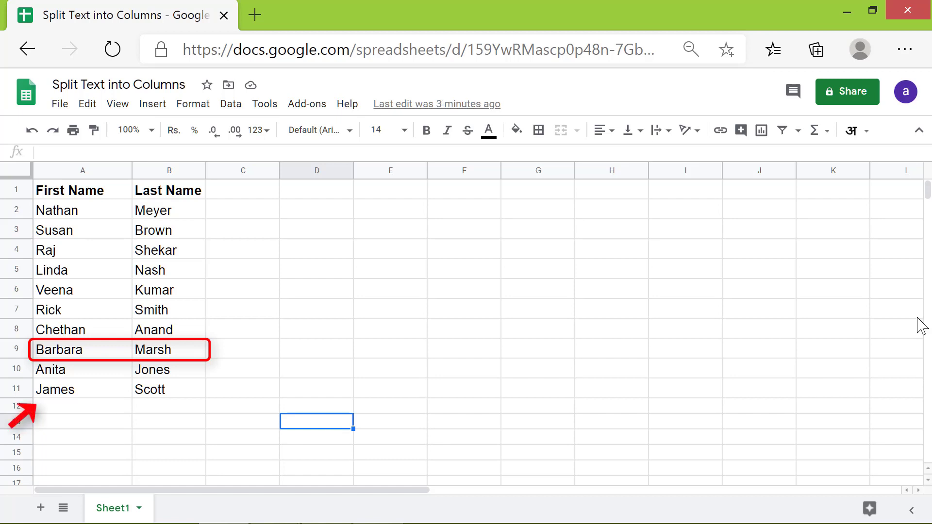
click(89, 353)
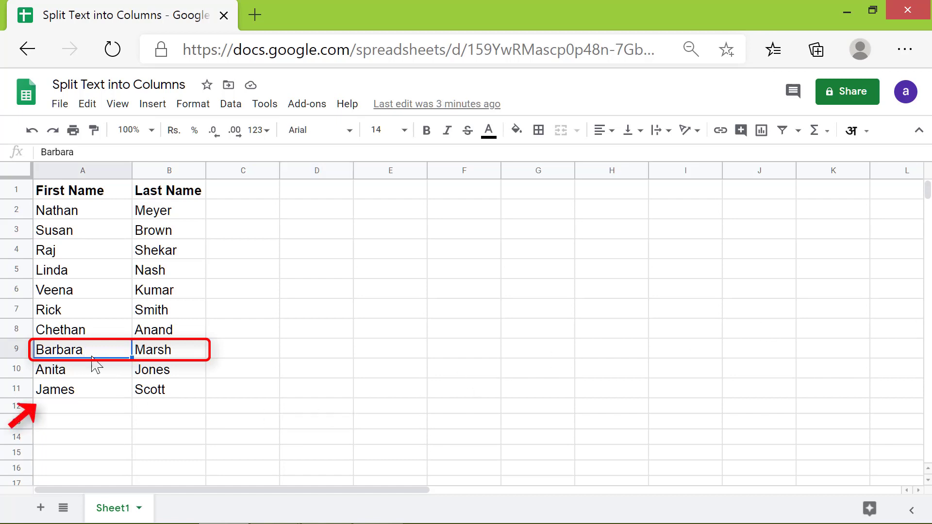
shift+click(179, 354)
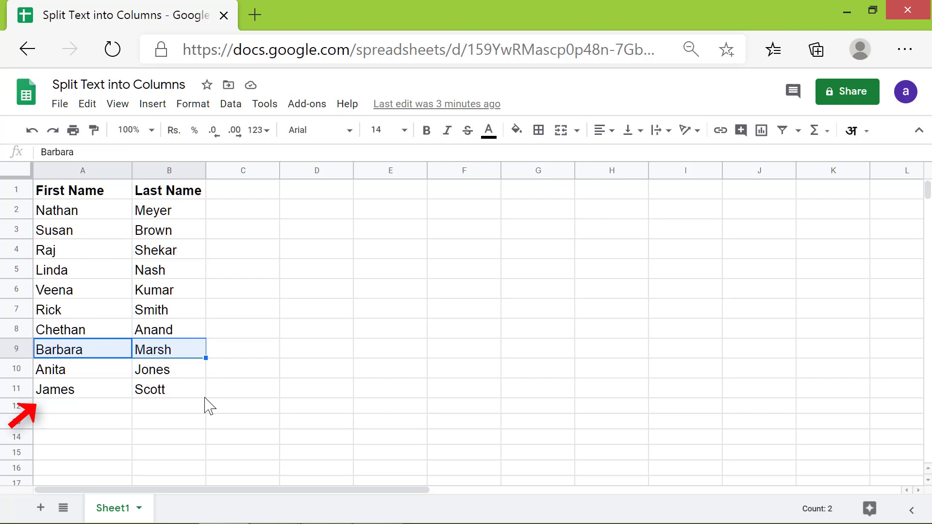
key(ctrl+c)
click(48, 407)
key(ctrl+v)
click(73, 443)
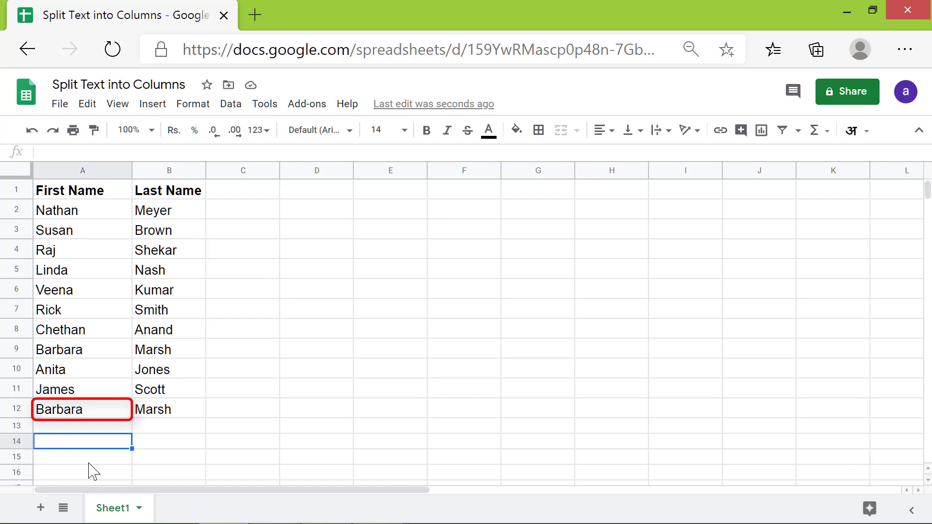
Step: Add a leading space before Barbara in cell A12
click(77, 409)
key(F2)
key(Home)
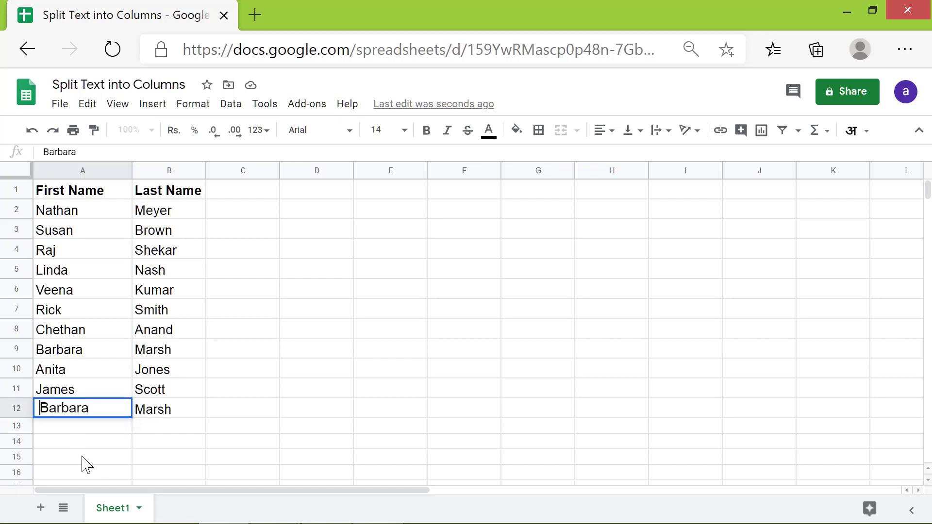
key(End)
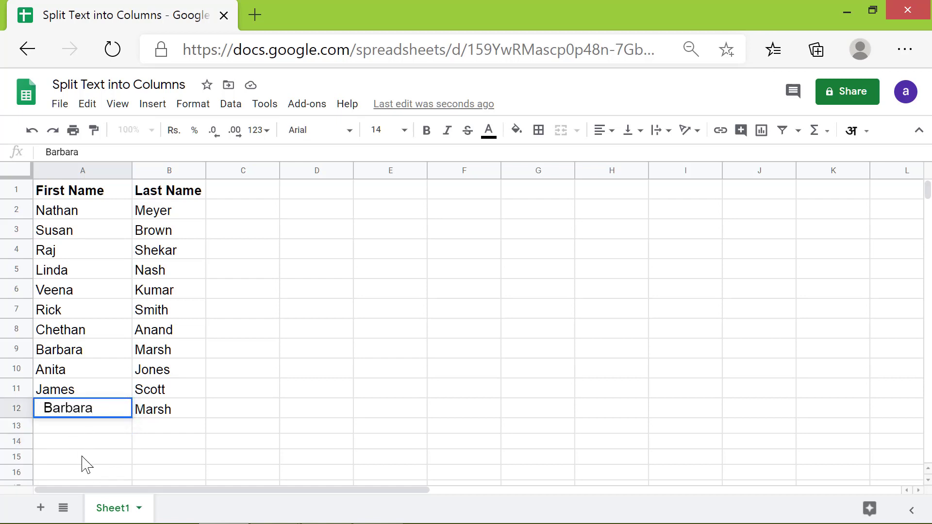
click(83, 459)
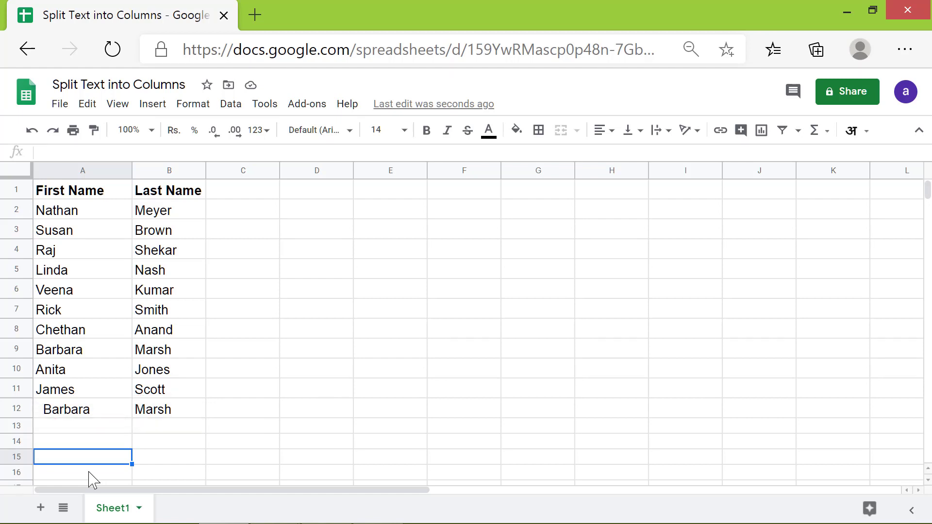
click(76, 209)
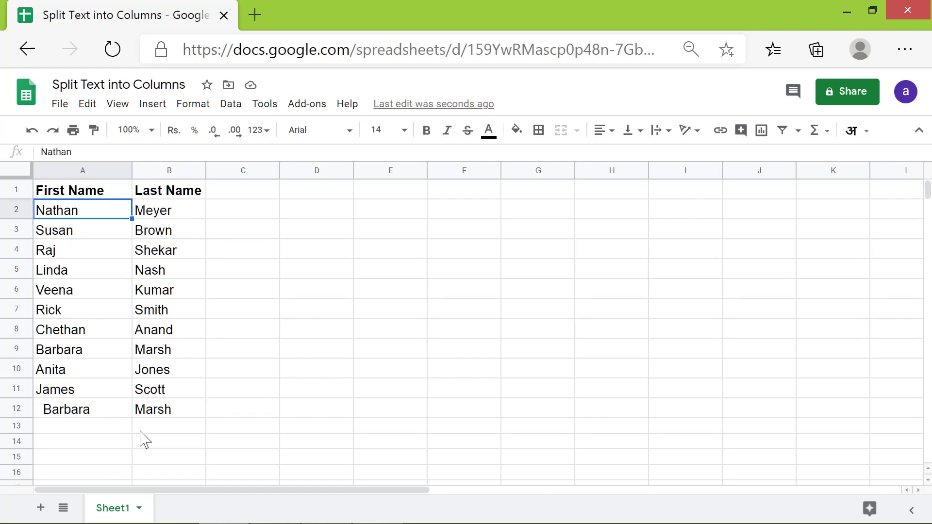
shift+click(170, 416)
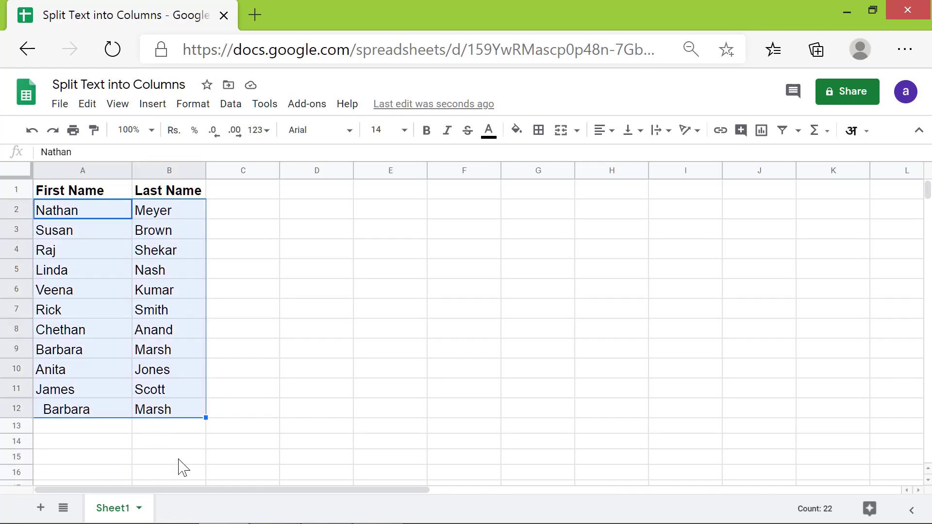
click(231, 105)
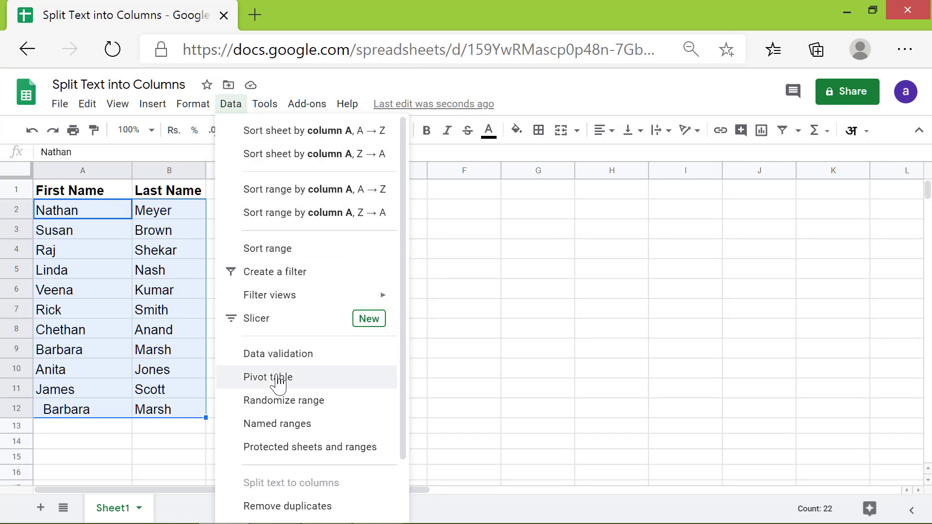
click(357, 508)
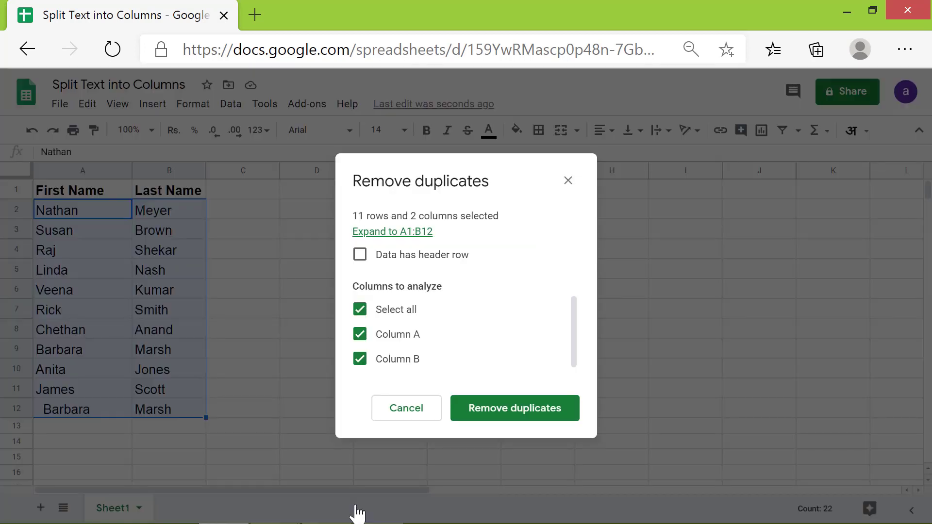
click(487, 412)
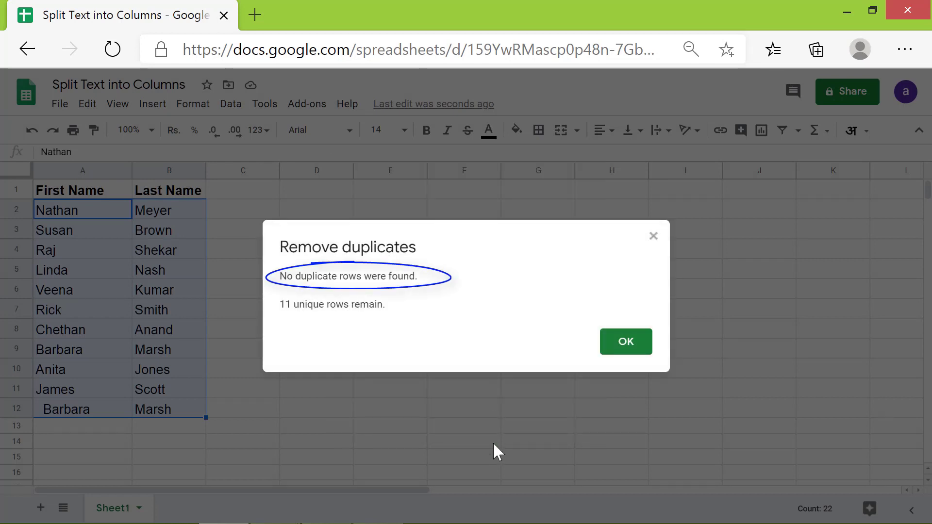
click(617, 335)
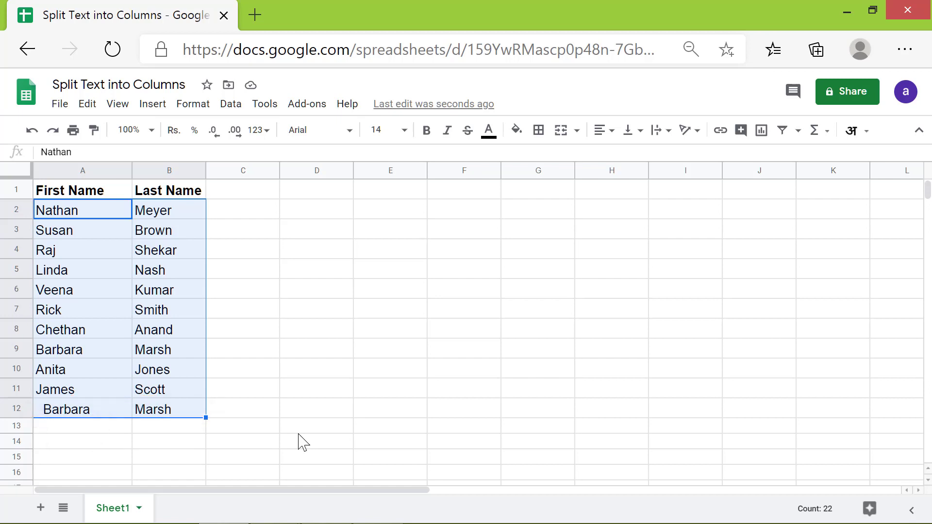
Step: Apply Trim whitespace to the selected names, removing Barbara's leading space in A12
click(236, 108)
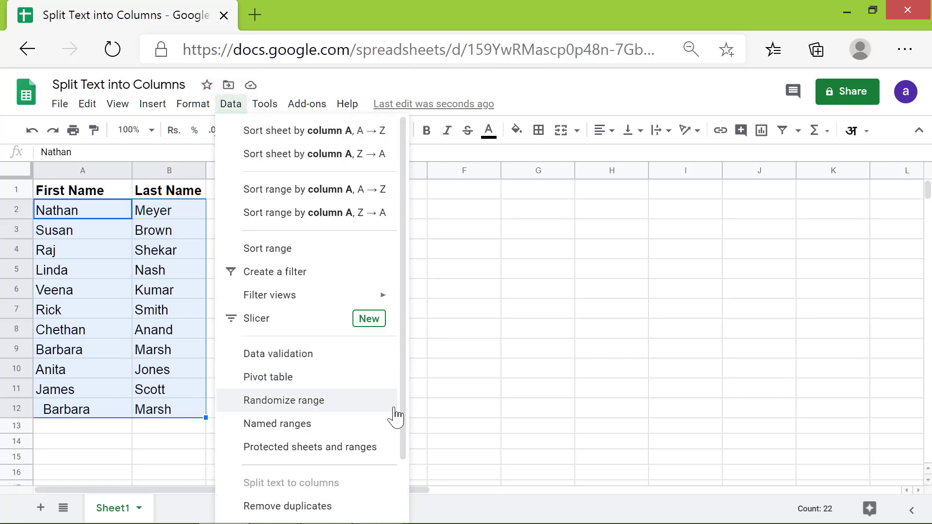
drag(407, 411, 408, 485)
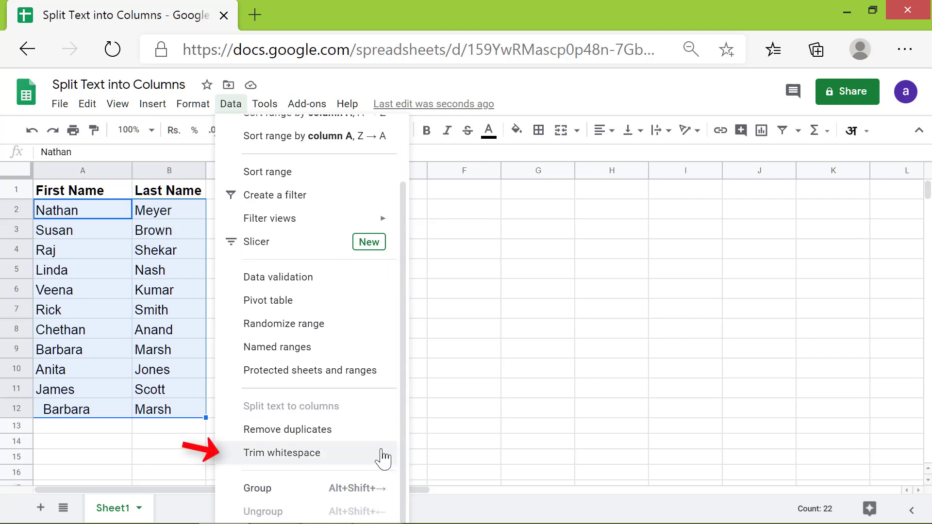
click(382, 457)
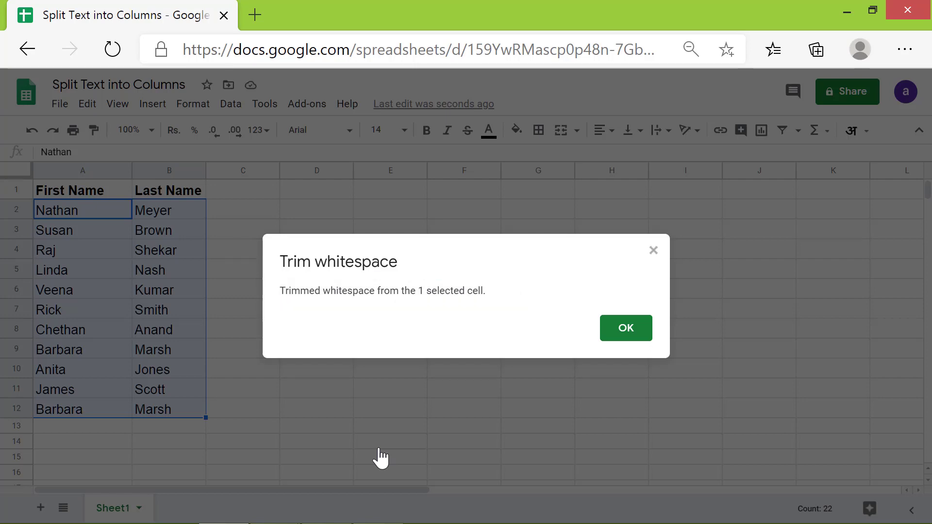
click(616, 340)
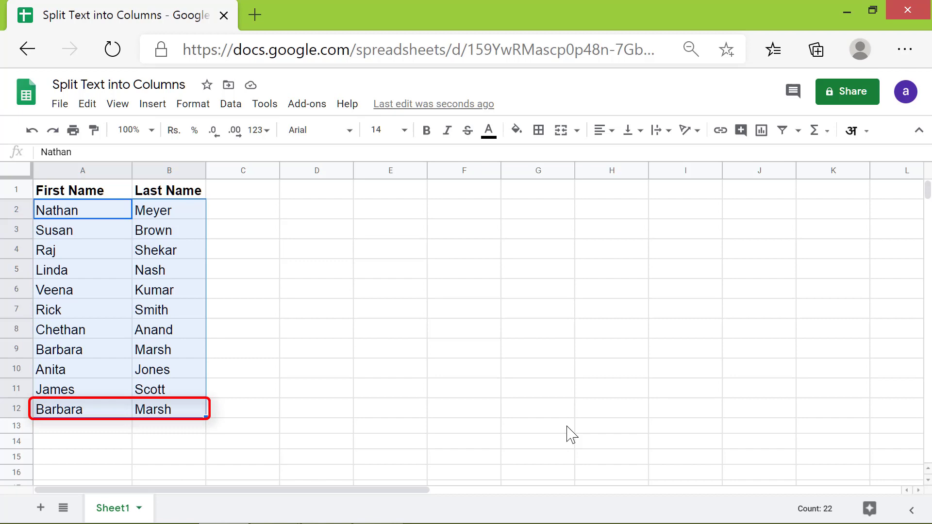
click(232, 105)
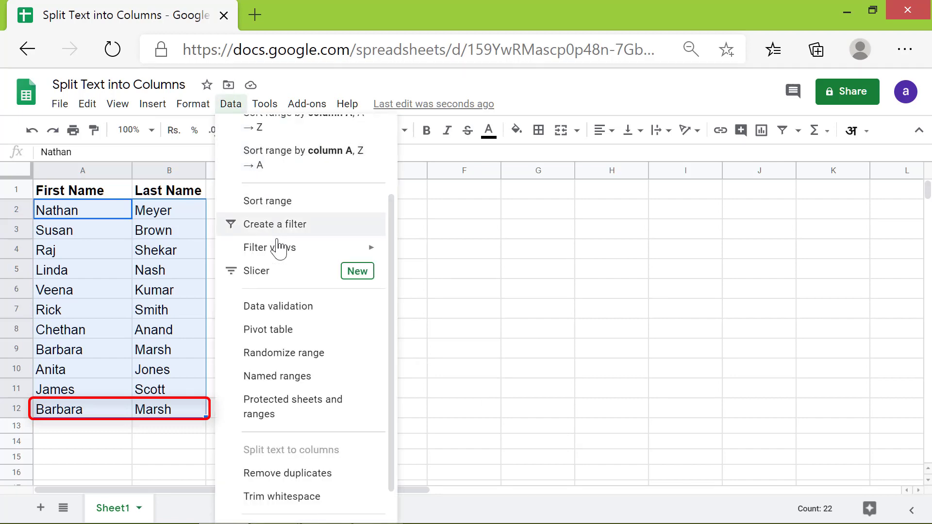
scroll(278, 247, down, 1)
click(348, 430)
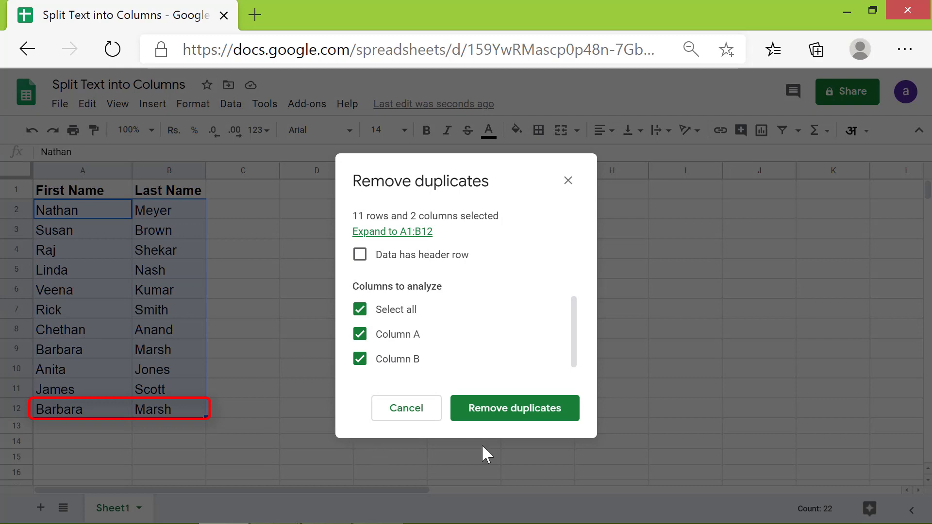
click(520, 411)
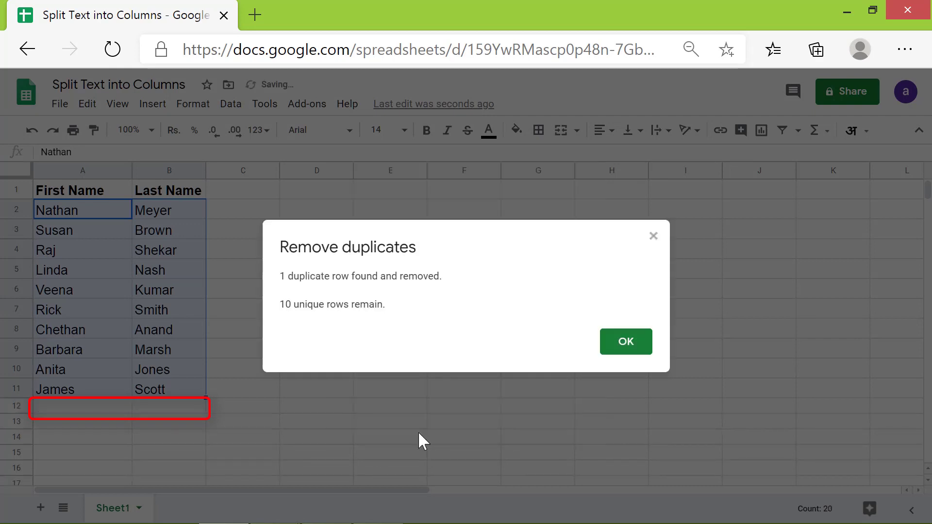
click(618, 343)
click(495, 422)
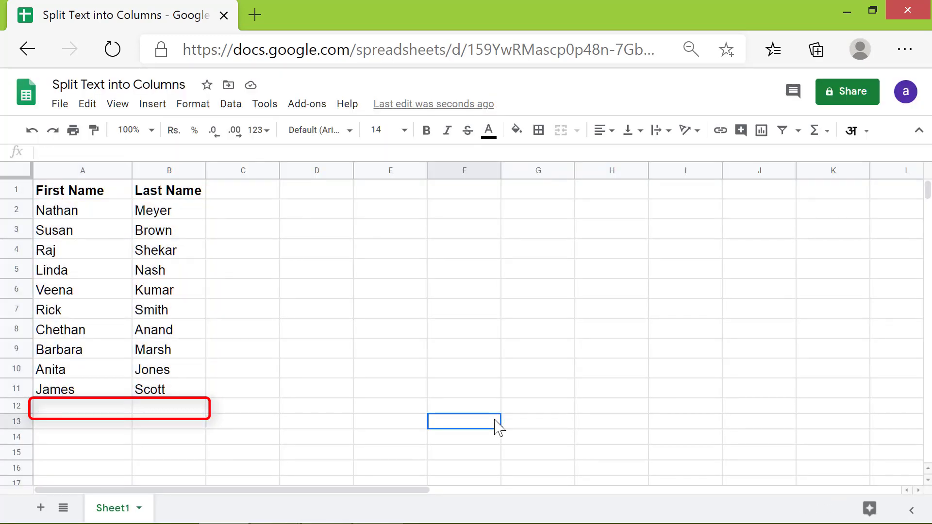